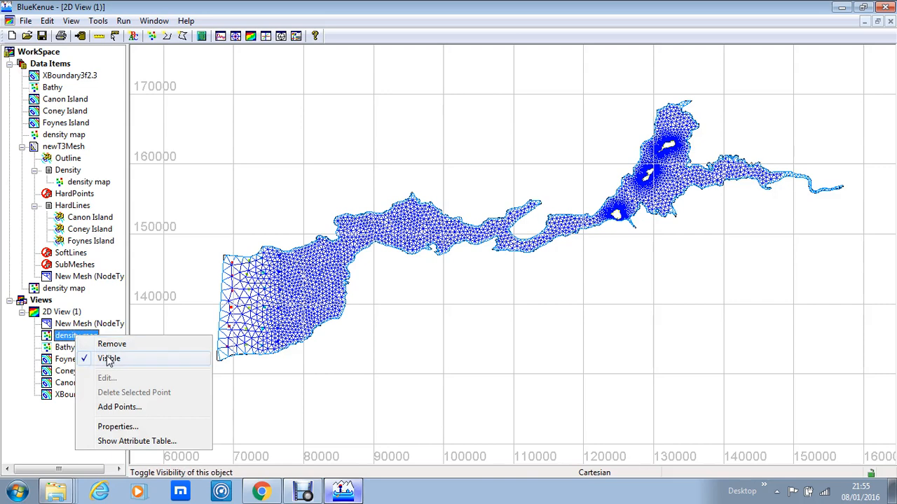
- Hide the density map in the 2D view and rename the New Mesh object as BOTTOM
left_click(109, 358)
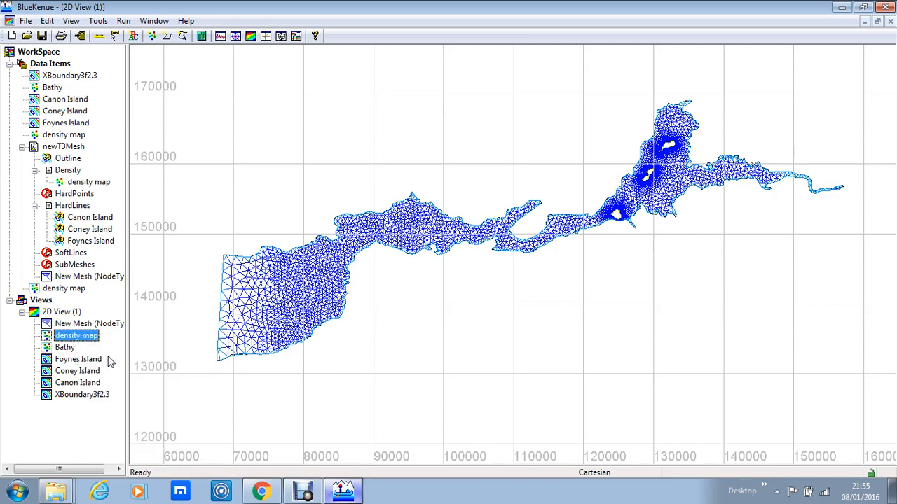
right_click(91, 327)
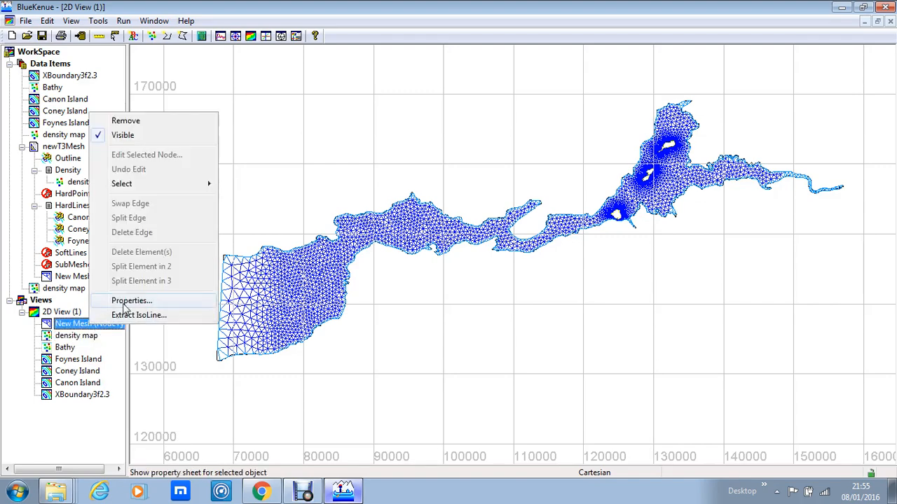
left_click(124, 304)
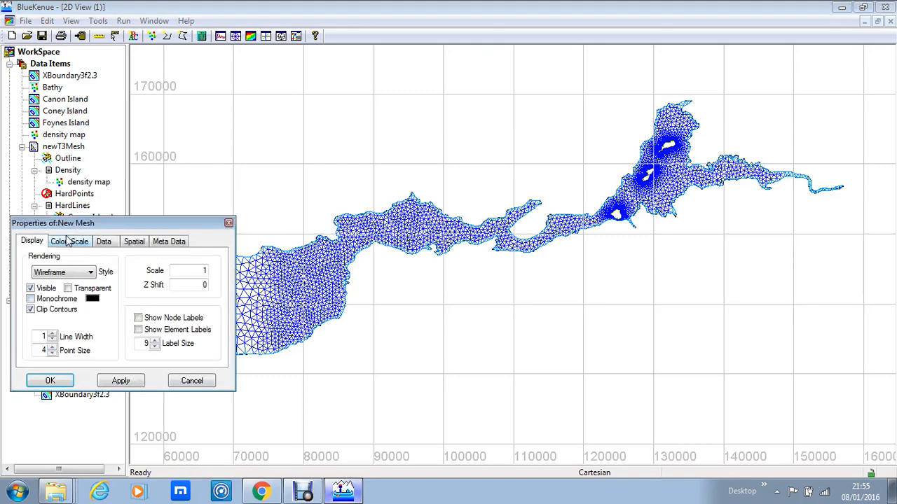
left_click(175, 244)
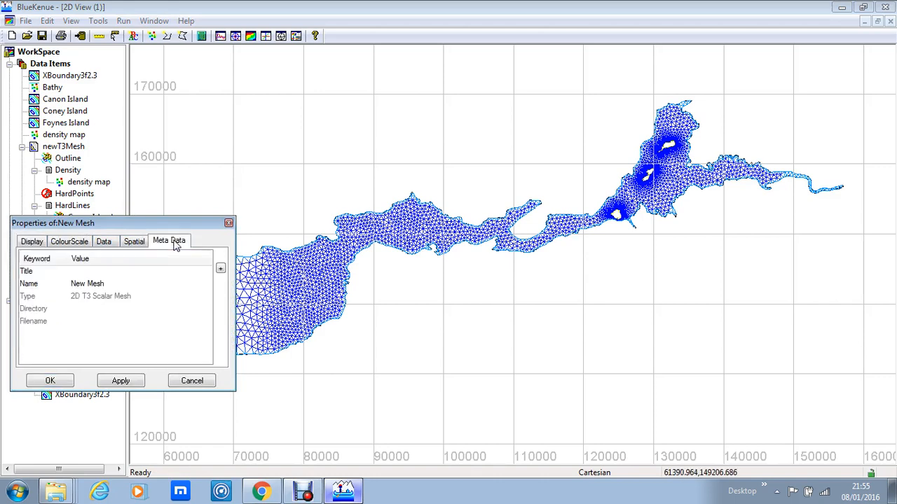
double_click(113, 285)
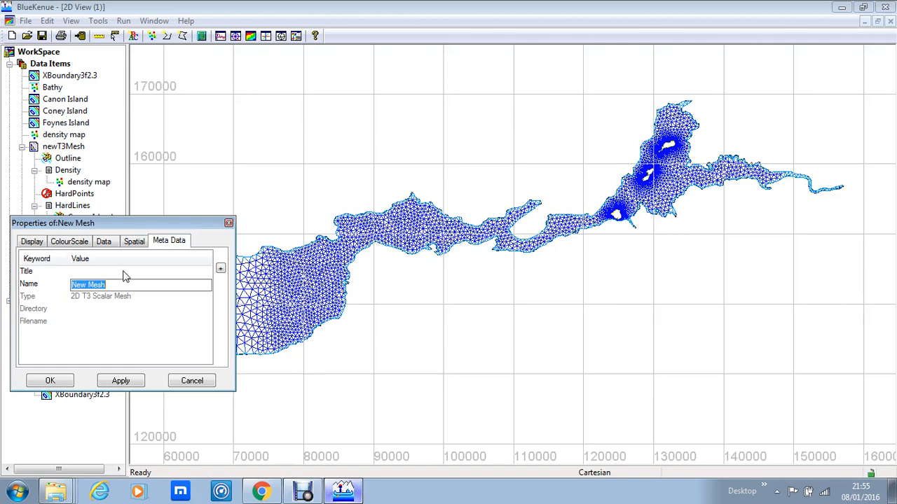
type("BOTTOM")
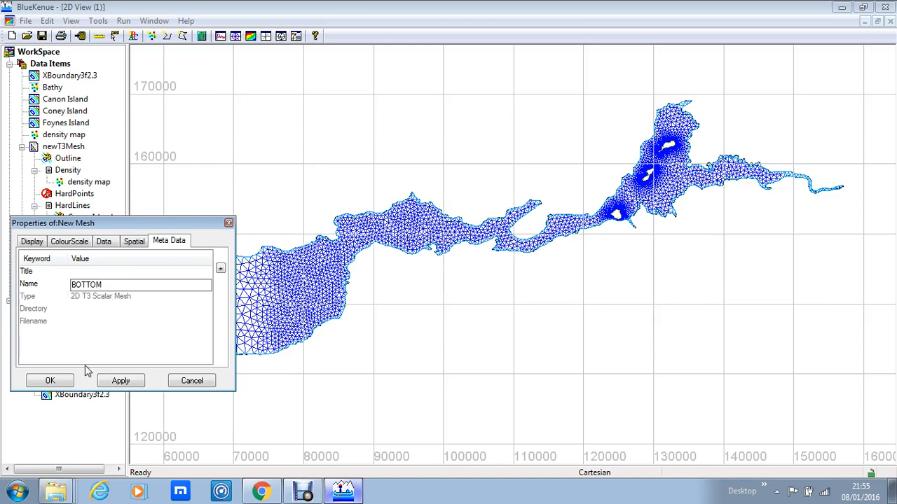
left_click(50, 382)
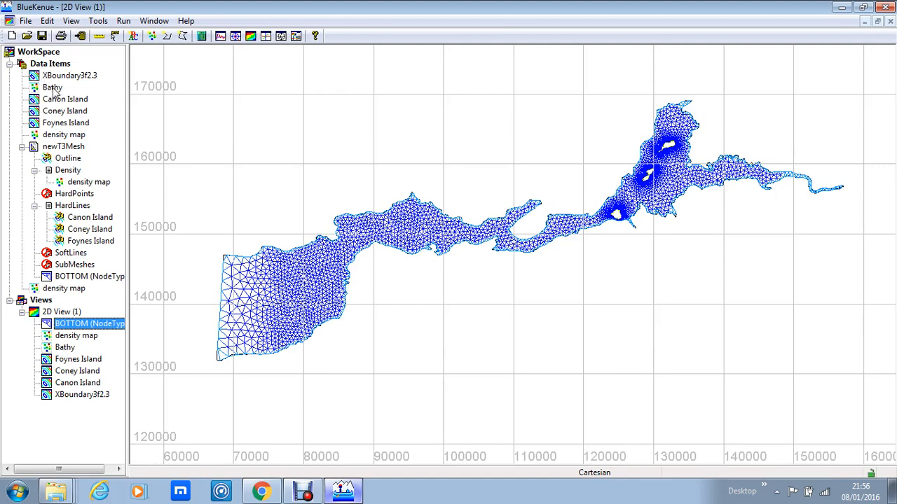
- Create a new 2D Interpolator and add the XBoundary3f2.3 and Bathy data items to it
left_click(27, 22)
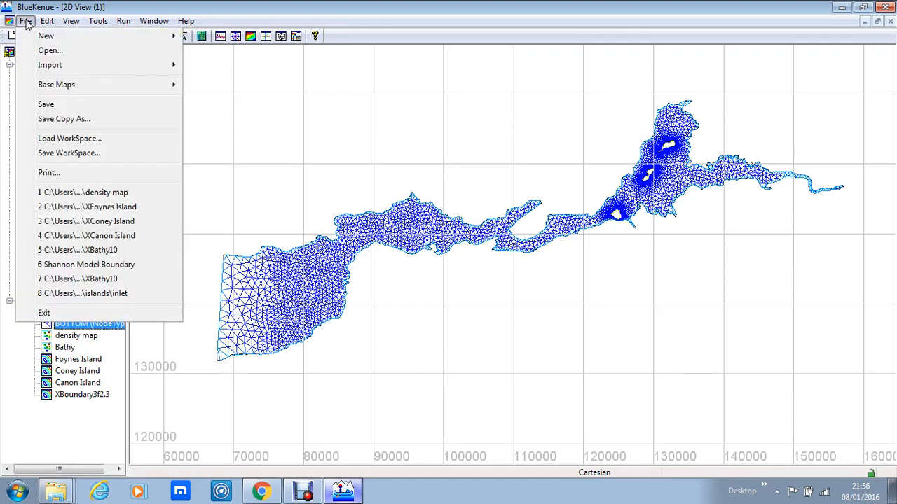
mouse_move(37, 40)
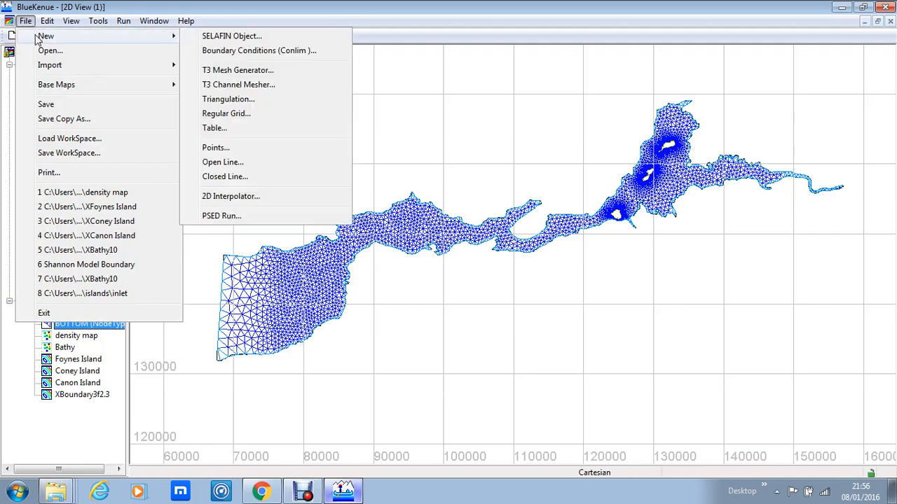
left_click(243, 201)
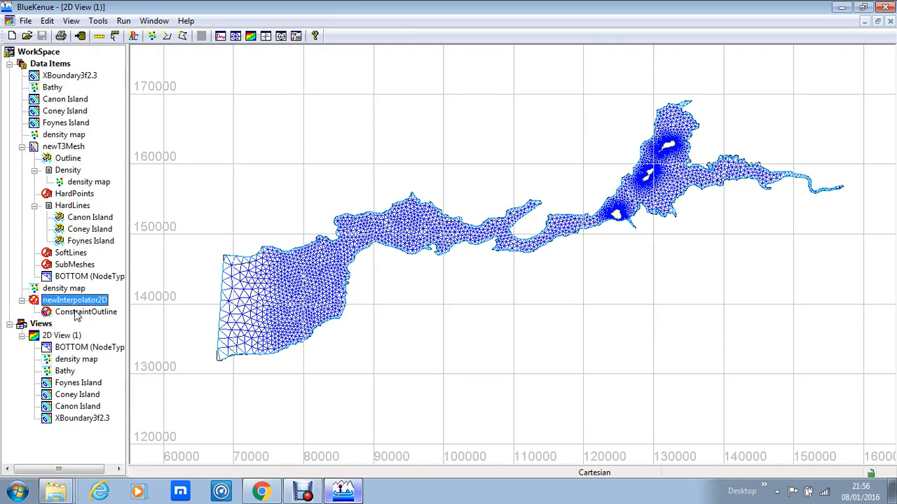
left_click(72, 77)
left_click(71, 123)
left_click_drag(72, 123, 74, 301)
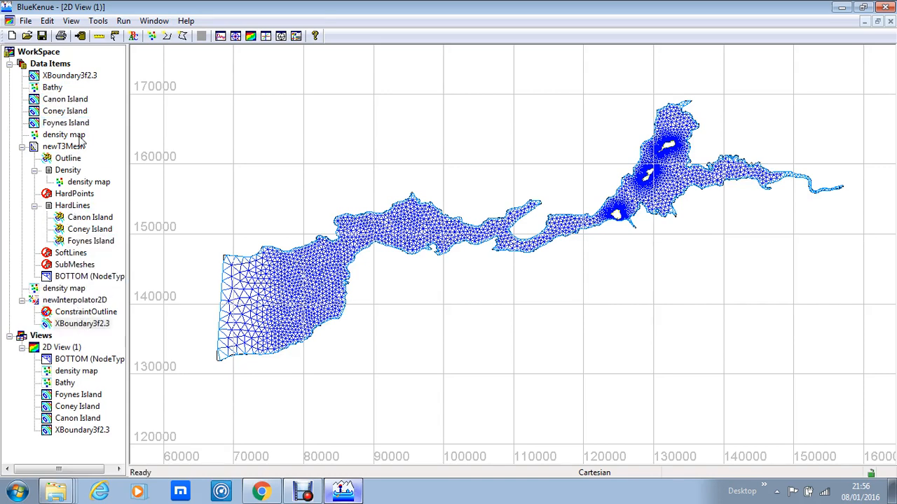
left_click(75, 300)
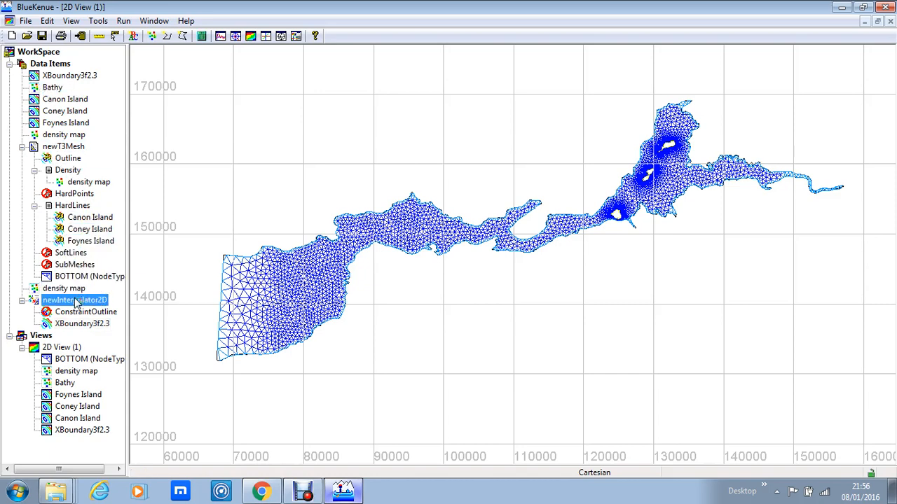
left_click_drag(76, 299, 75, 300)
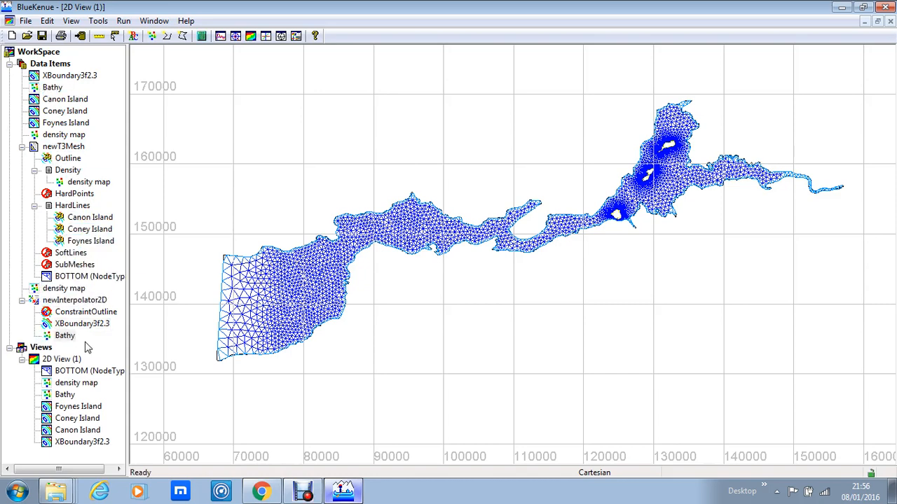
- Map newInterpolator2D onto the BOTTOM mesh as a new attribute named depths with units m
left_click(67, 277)
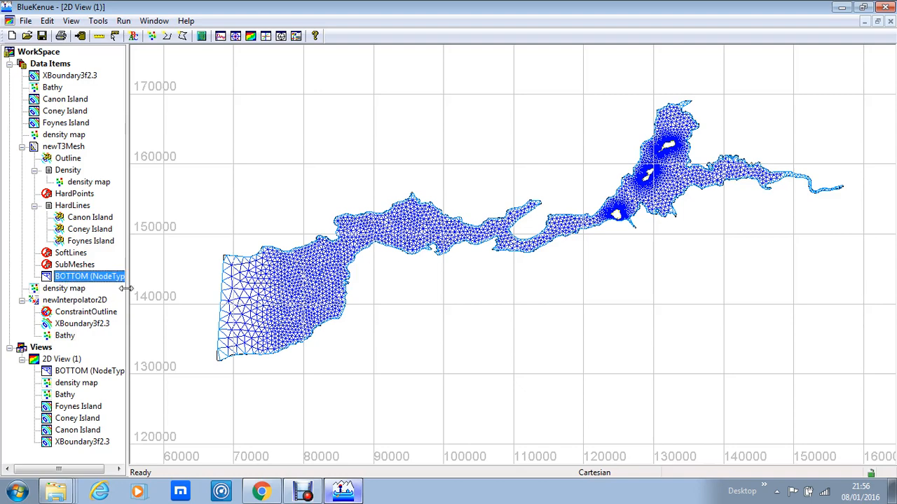
left_click(103, 22)
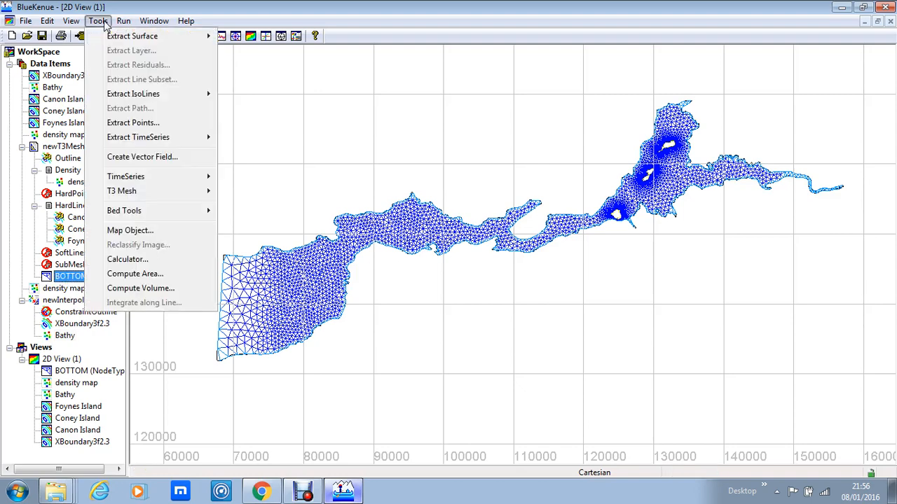
left_click(138, 231)
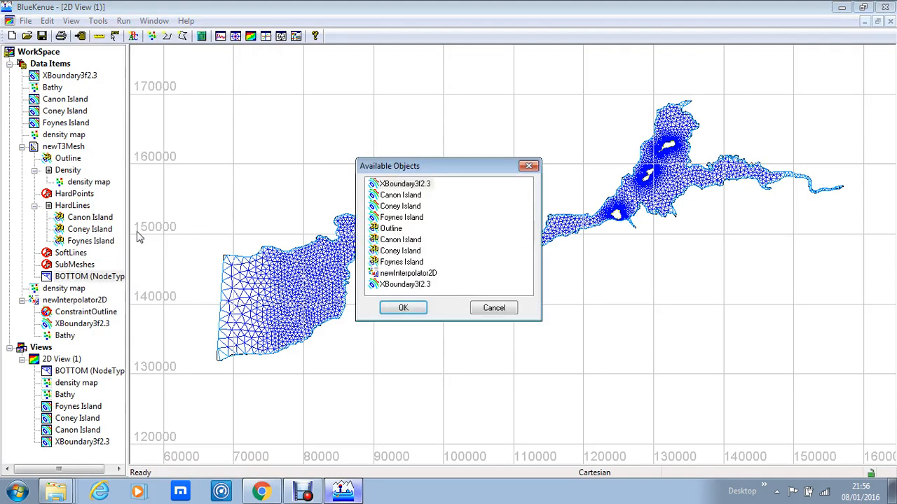
left_click(413, 274)
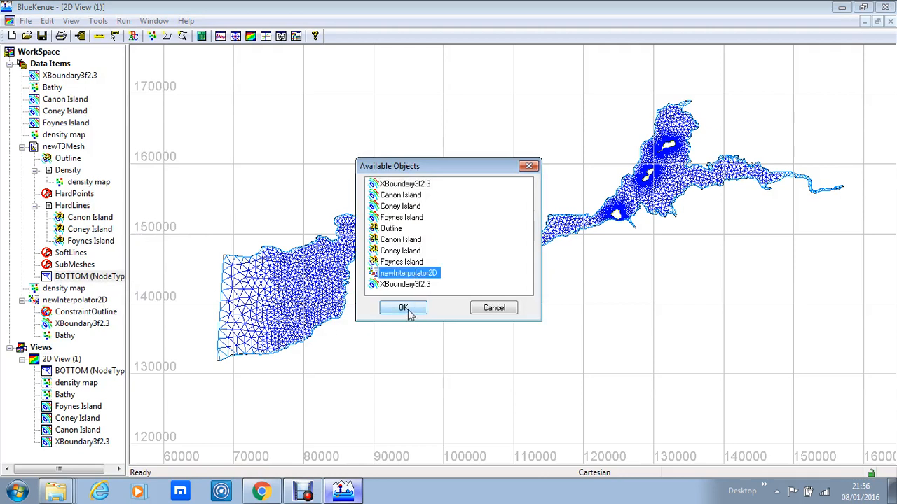
left_click(404, 309)
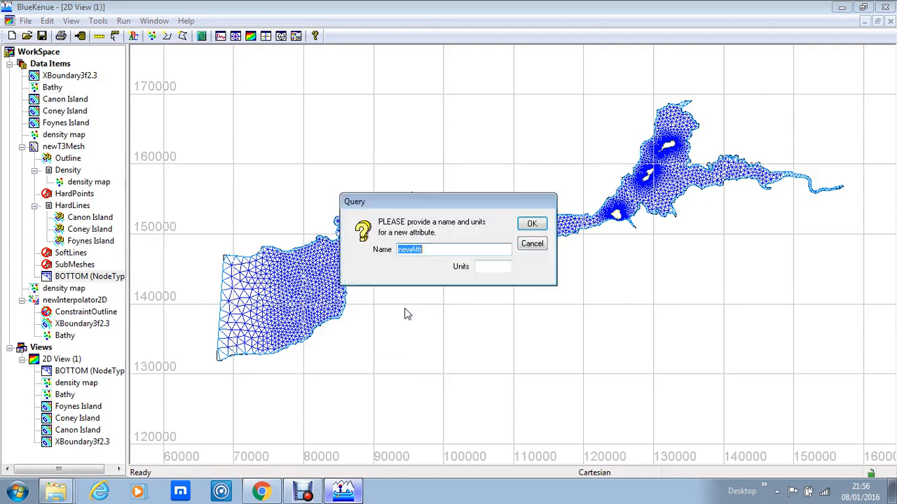
type("D")
type("depths")
left_click(501, 267)
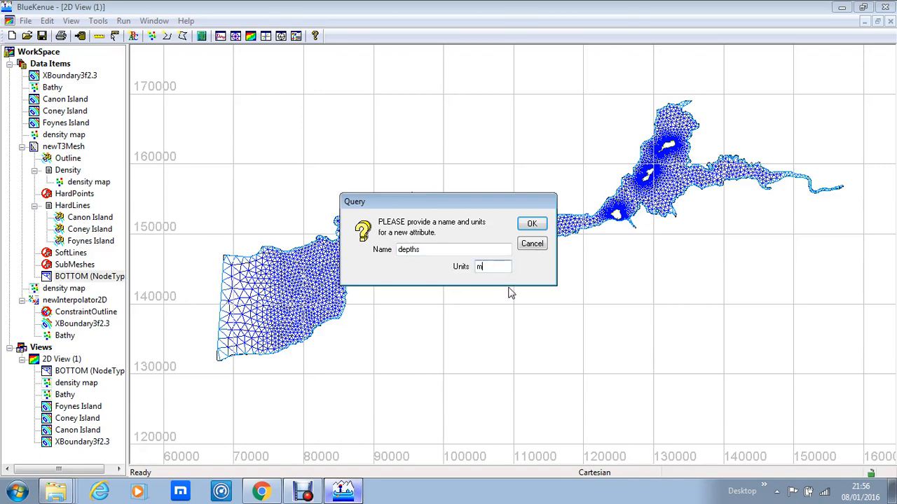
left_click(532, 224)
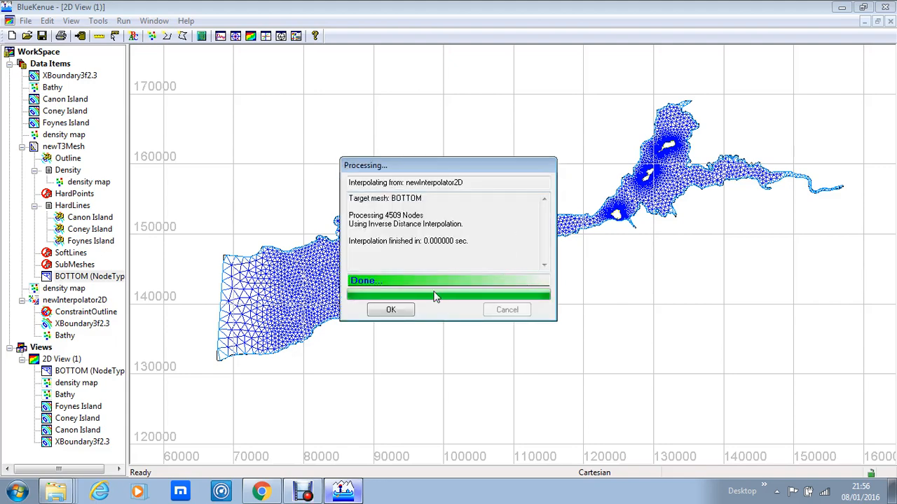
left_click(397, 313)
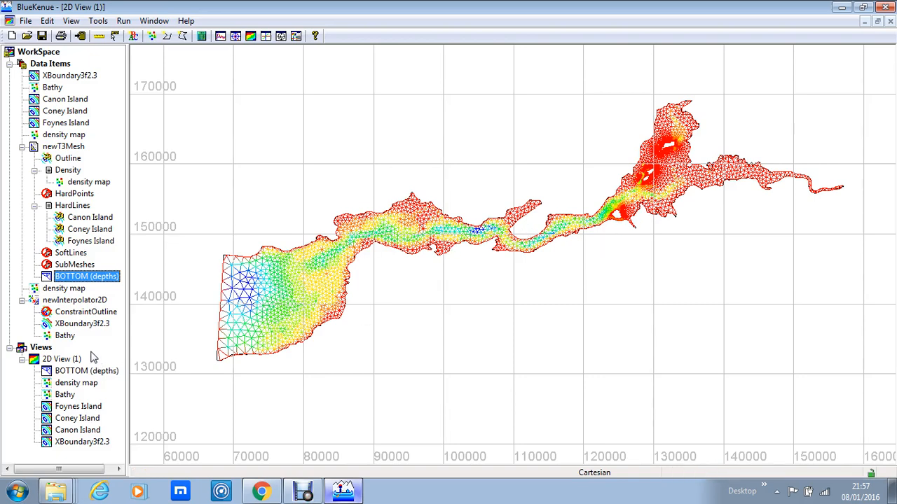
- Turn on the colour scale legend for the BOTTOM (depths) mesh
right_click(73, 284)
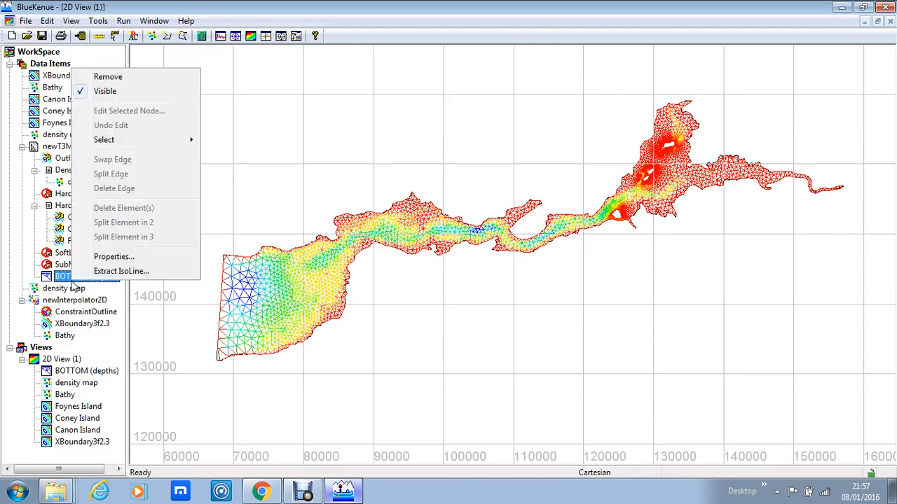
left_click(100, 257)
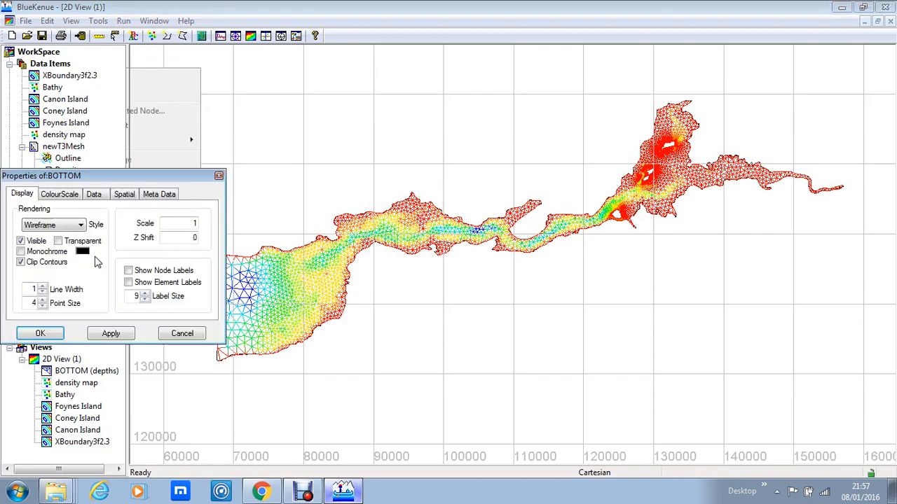
left_click(62, 196)
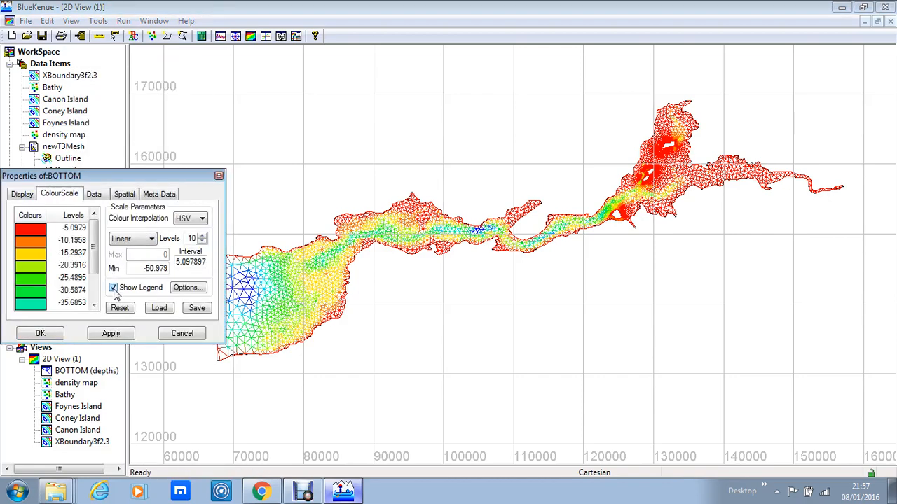
left_click(54, 336)
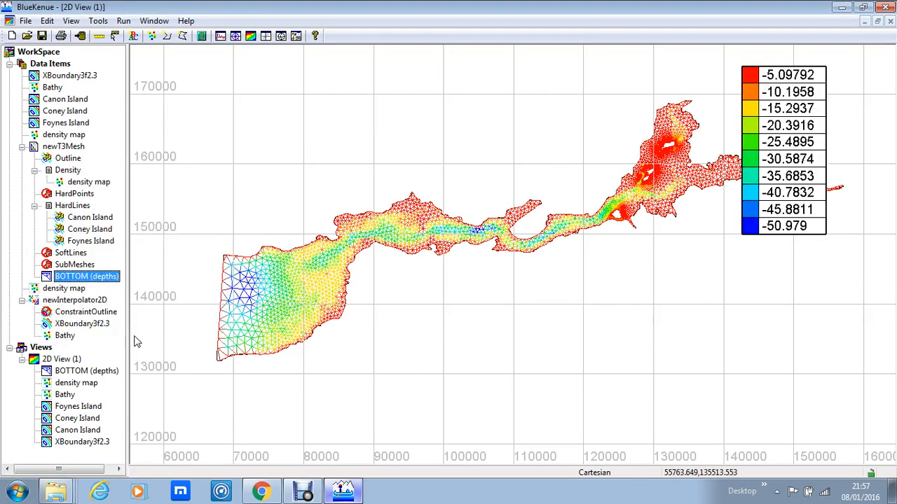
- Move the depth legend down into the empty area below the eastern end of the mesh
left_click(766, 102)
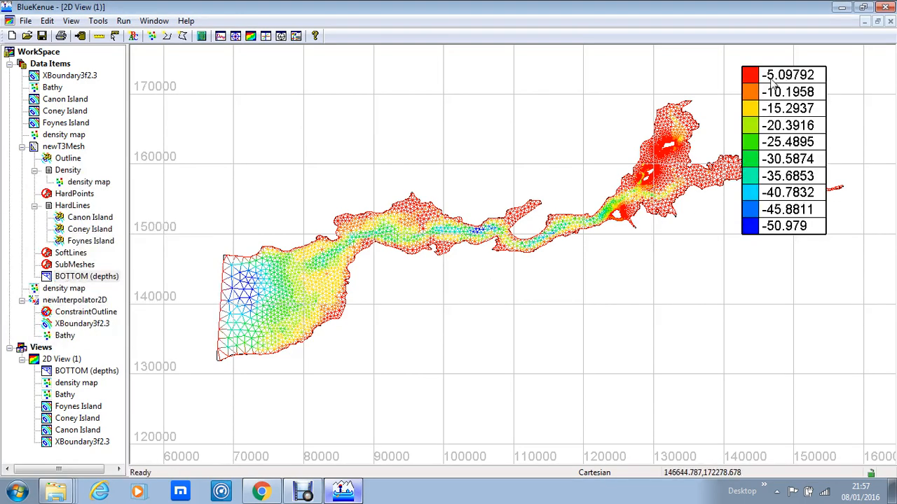
left_click(769, 79)
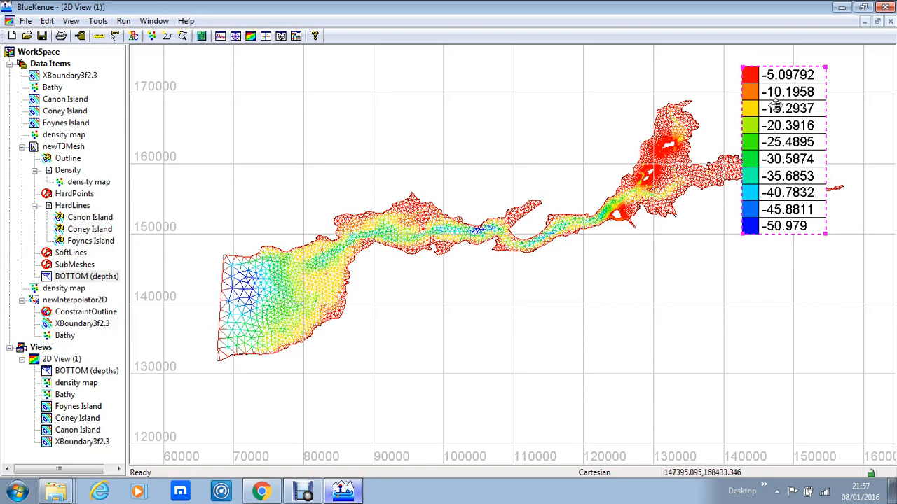
left_click_drag(777, 105, 774, 256)
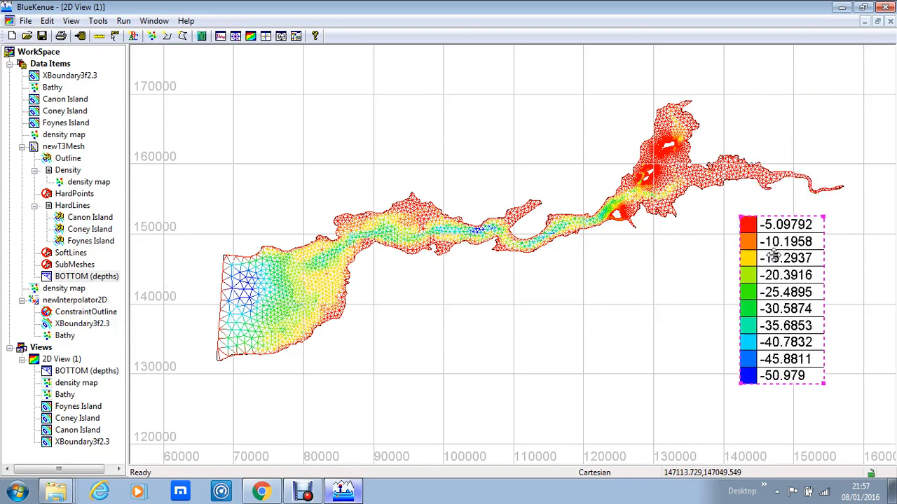
left_click(695, 300)
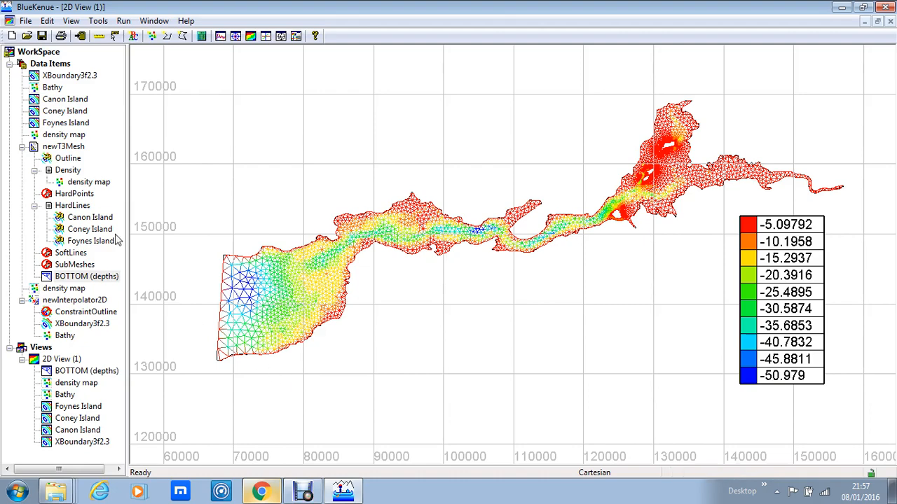
- Create a new SELAFIN object and add the BOTTOM (depths) mesh to it
left_click(25, 21)
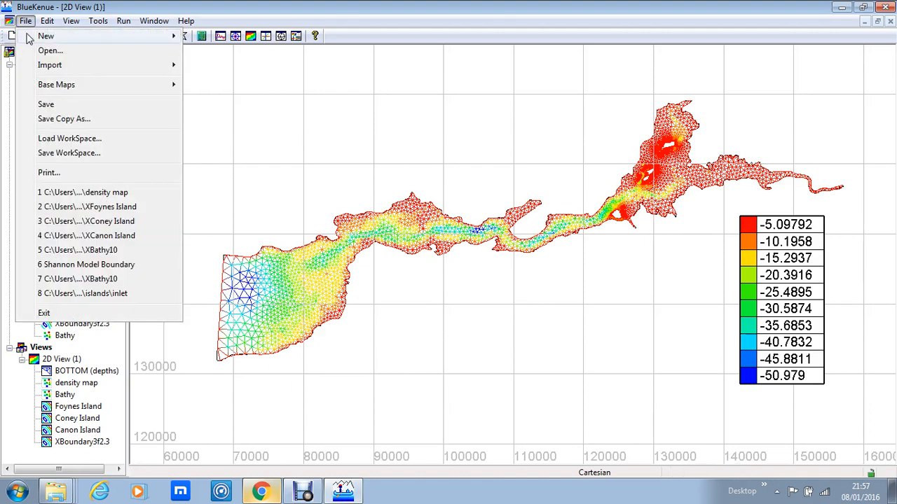
mouse_move(29, 36)
left_click(231, 36)
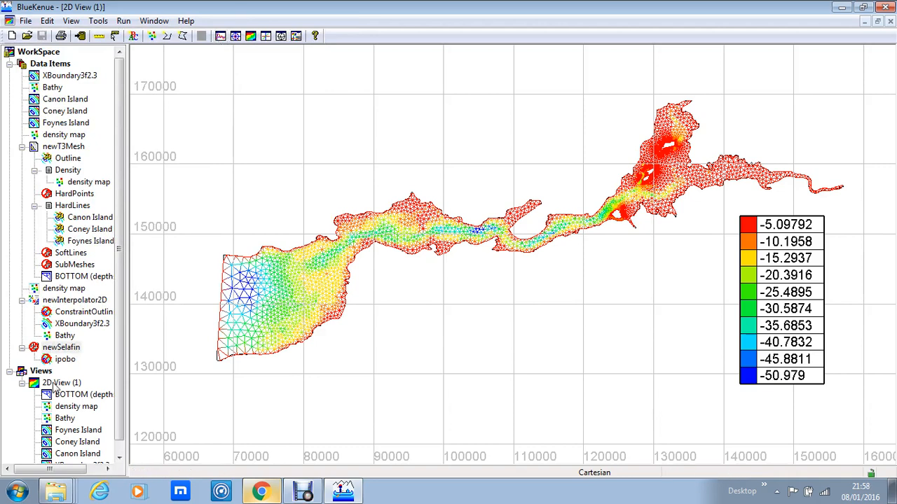
left_click_drag(60, 277, 71, 352)
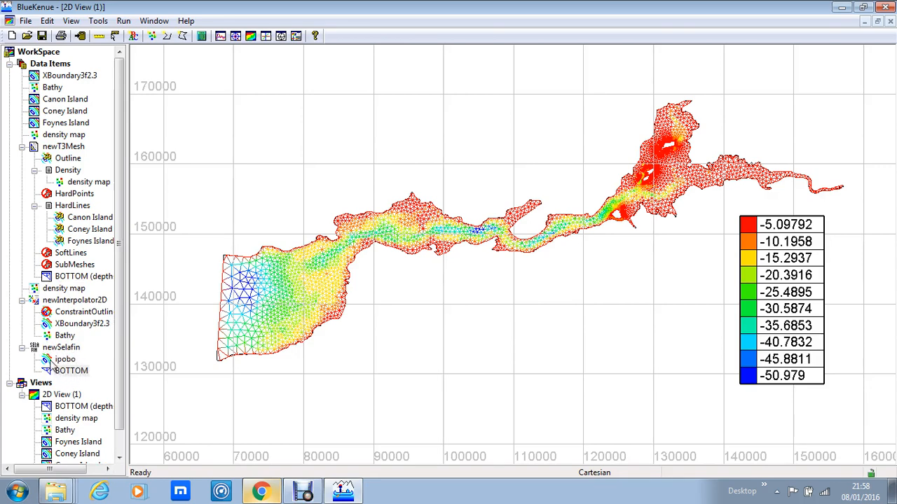
- Name the newSelafin object ShannonA and set its title to Shannon Estuary
left_click(70, 351)
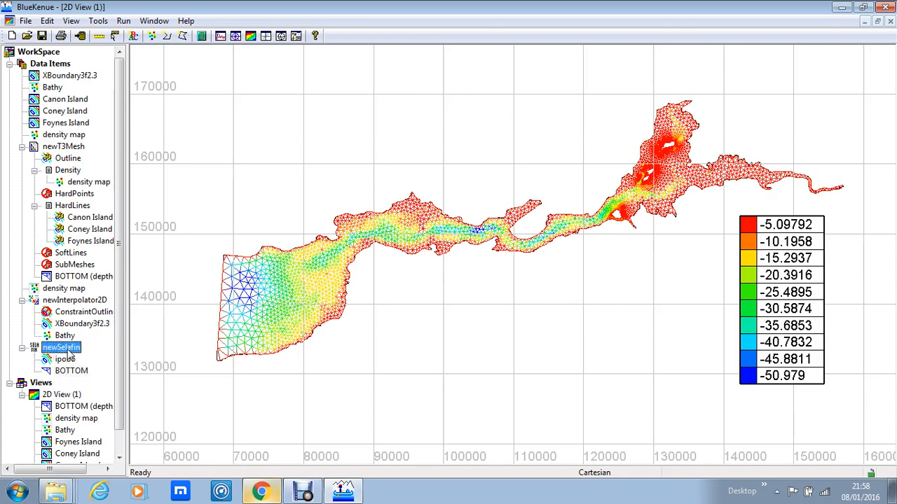
right_click(68, 355)
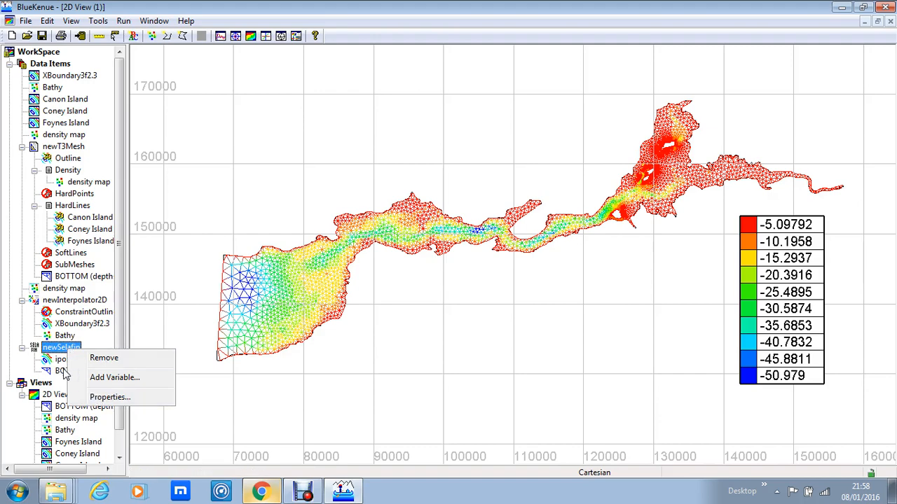
left_click(98, 397)
left_click(99, 375)
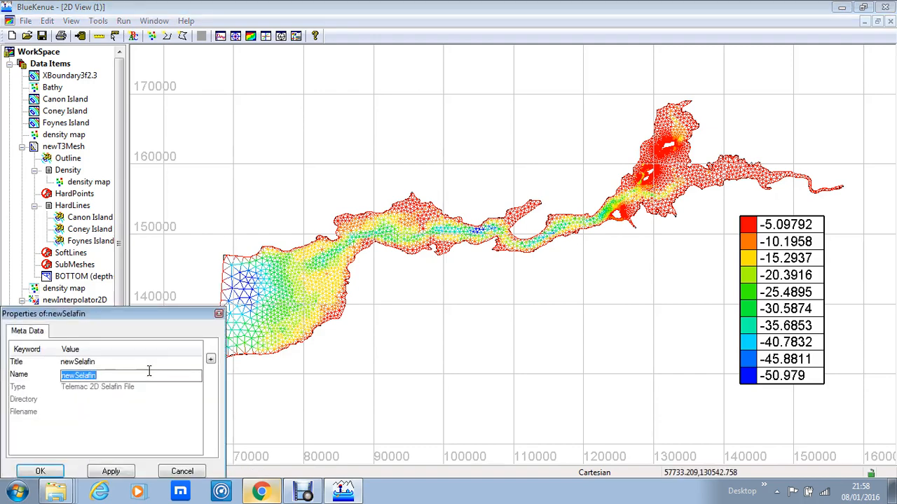
type("ShannonA")
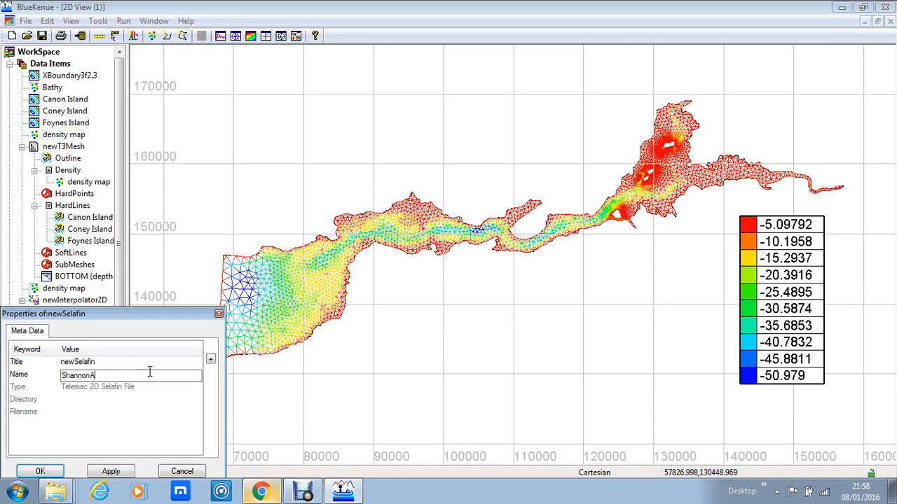
left_click(119, 364)
type("Shannon Estuary")
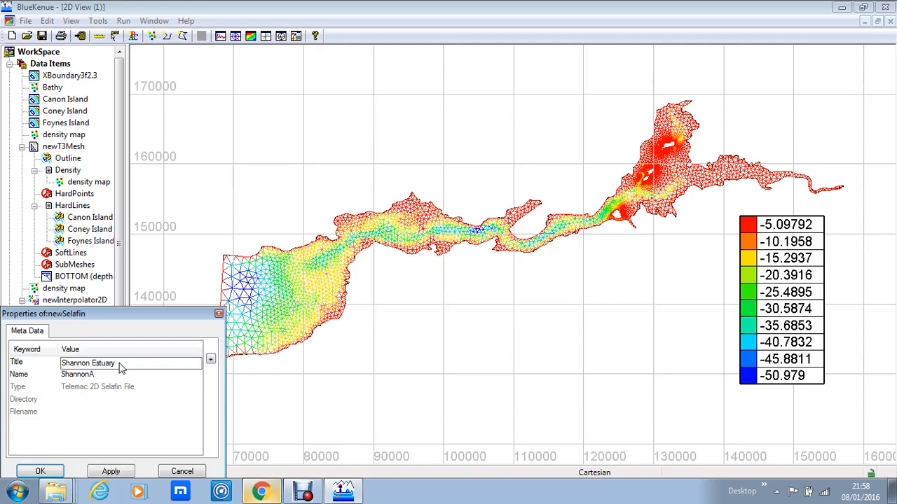
left_click(41, 471)
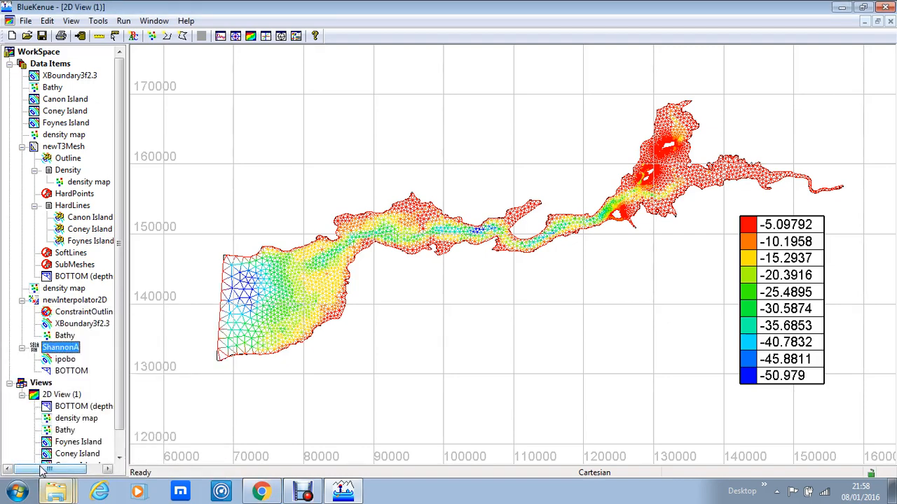
- Save the ShannonA SELAFIN object as a BigEndian Telemac 2D Selafin file named ShannonA
left_click(25, 21)
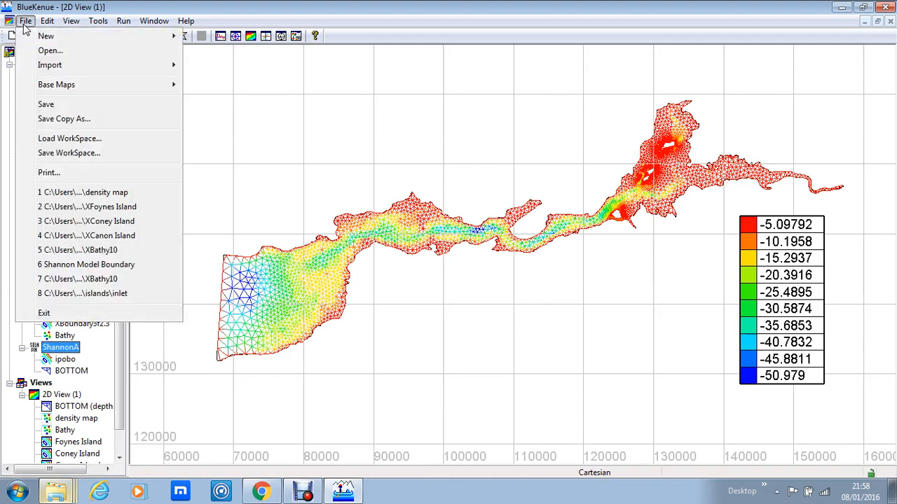
left_click(55, 105)
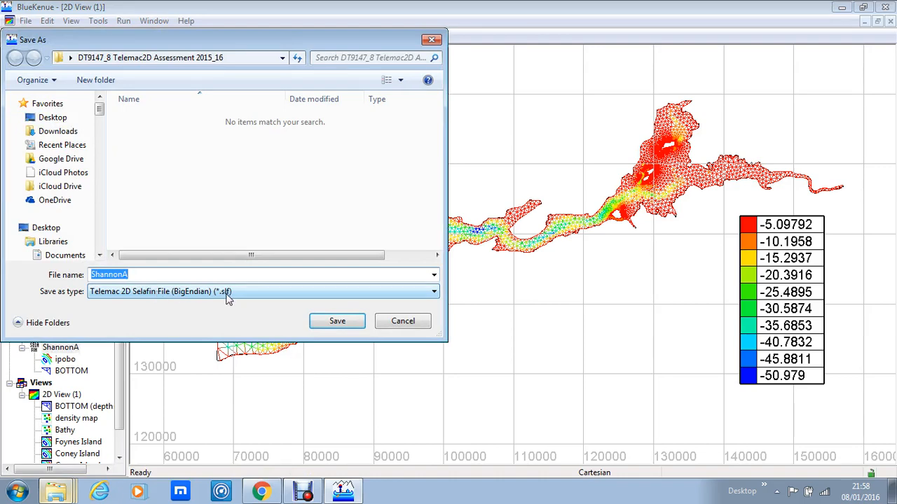
left_click(337, 323)
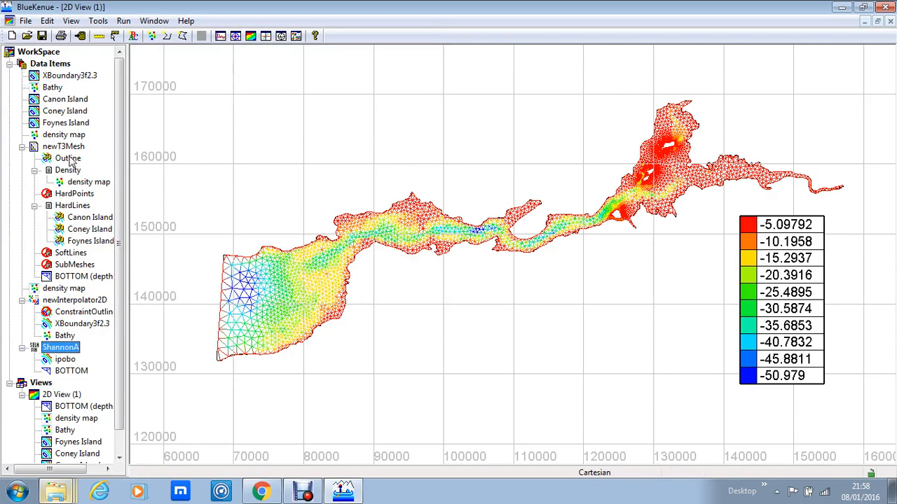
- Save the current workspace as ShannonA and agree to write the unsaved objects to files
left_click(26, 22)
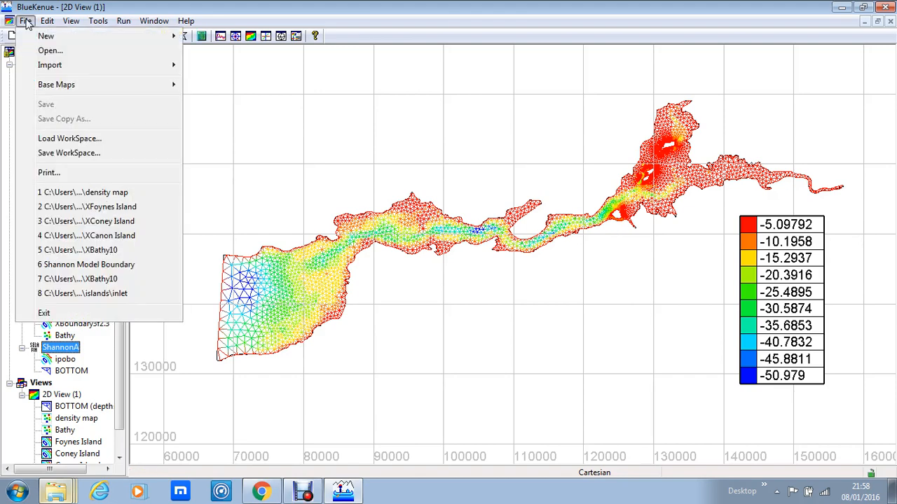
left_click(68, 152)
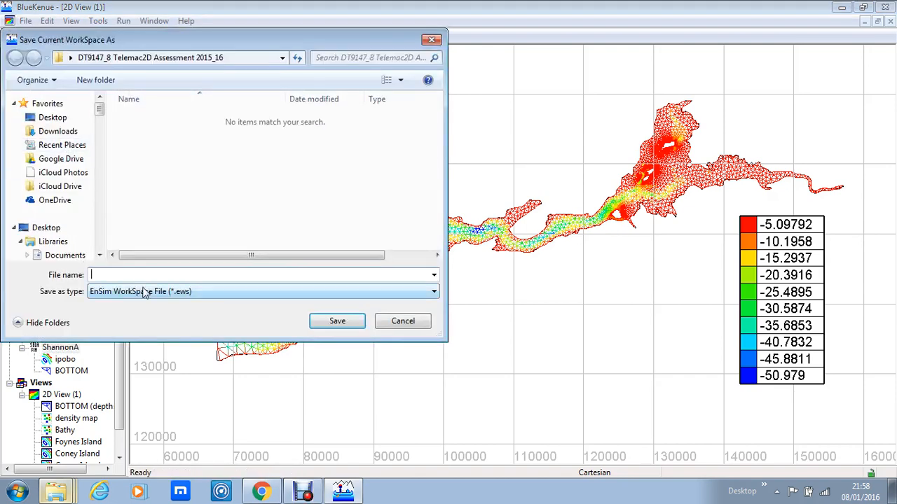
type("Sha")
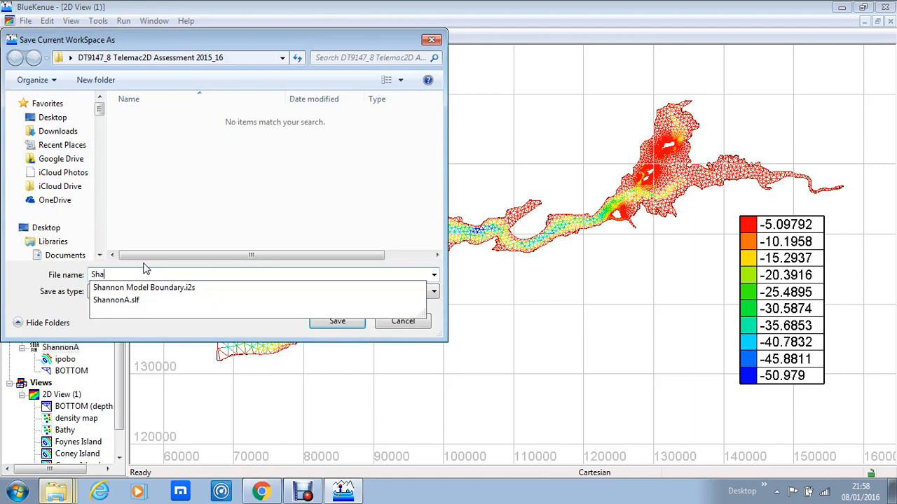
type("nnonA")
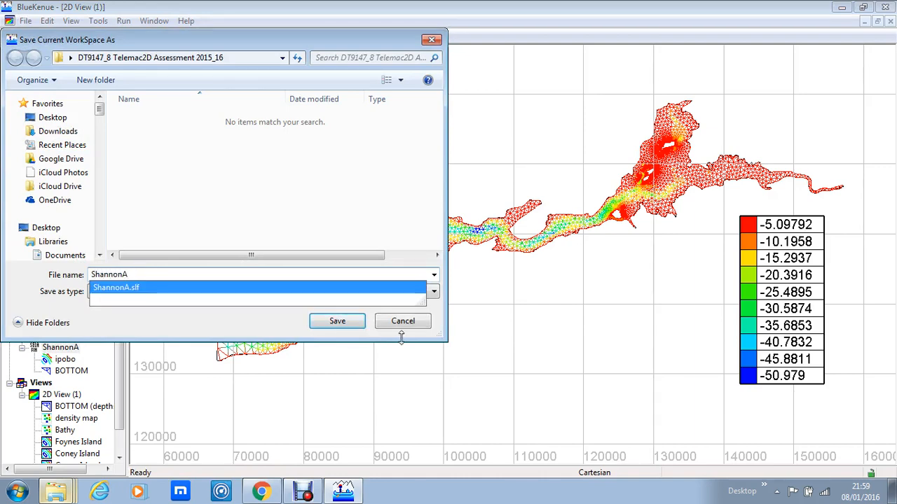
left_click(317, 323)
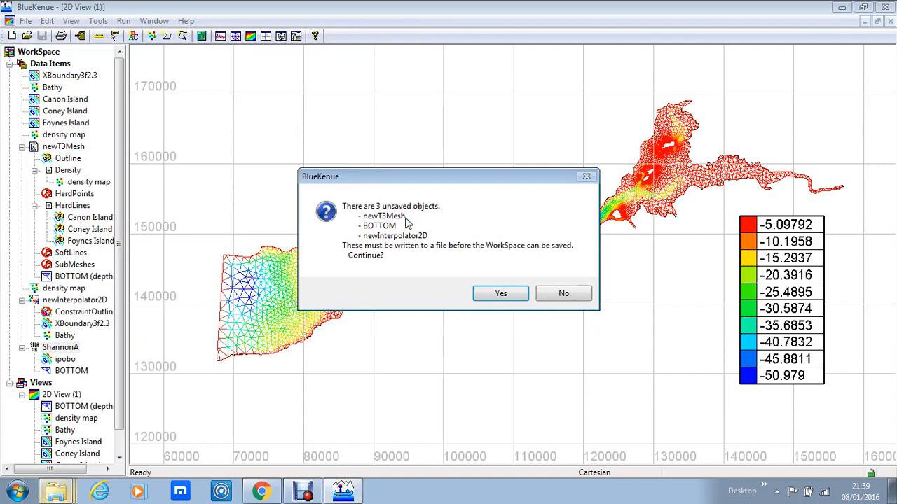
left_click(494, 294)
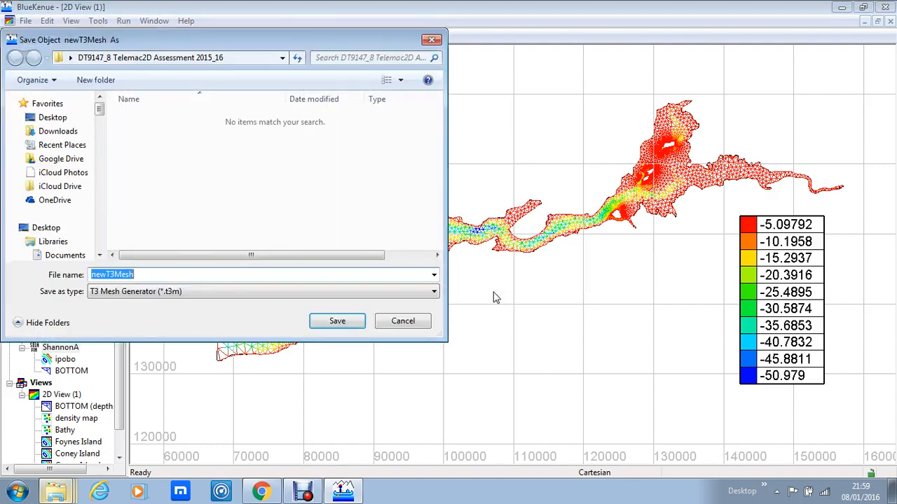
- Save the newT3Mesh object as a T3 Mesh Generator file named ShannonA
type("Sha")
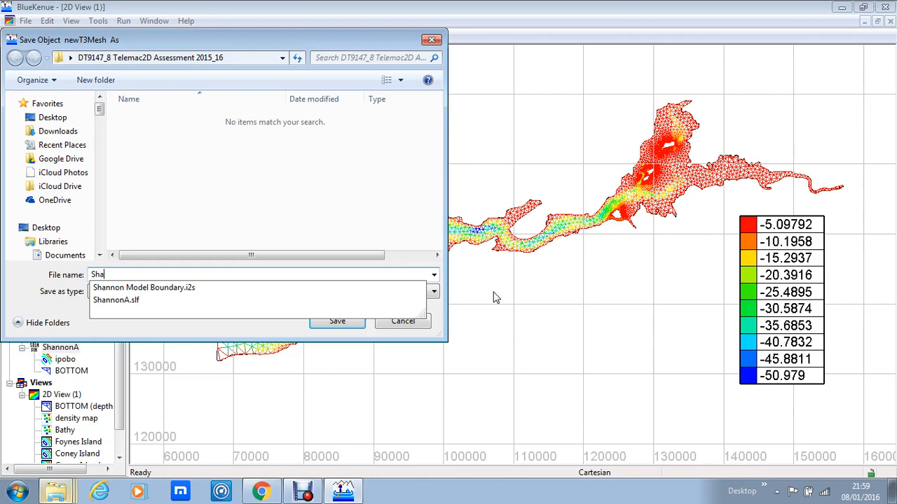
type("nnonA")
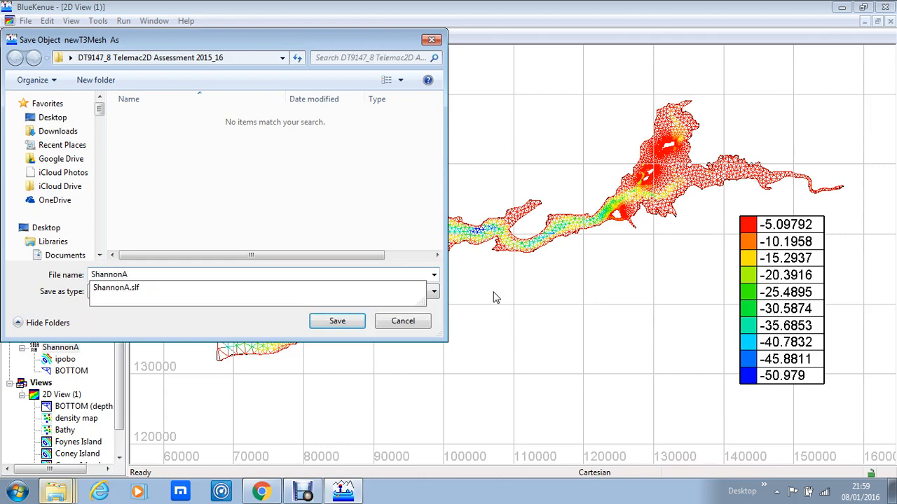
left_click(346, 321)
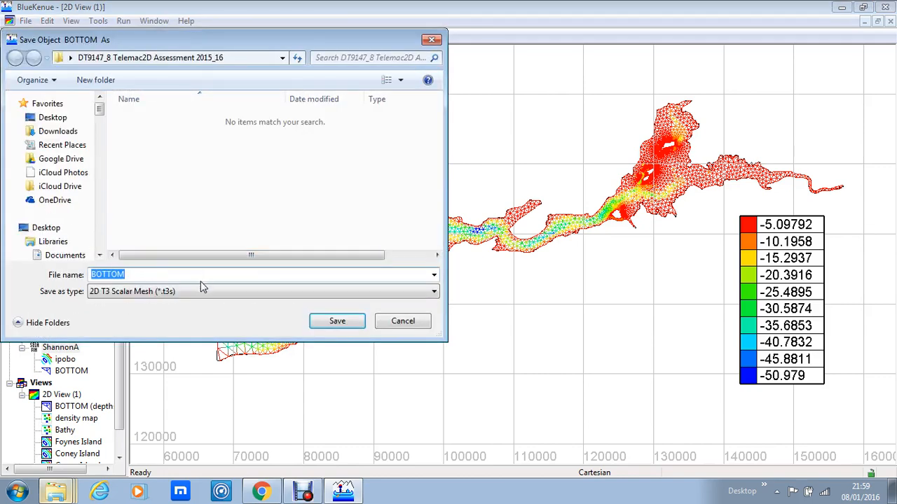
- Save the BOTTOM mesh as a 2D T3 Scalar Mesh file named ShannonA
type("Sah")
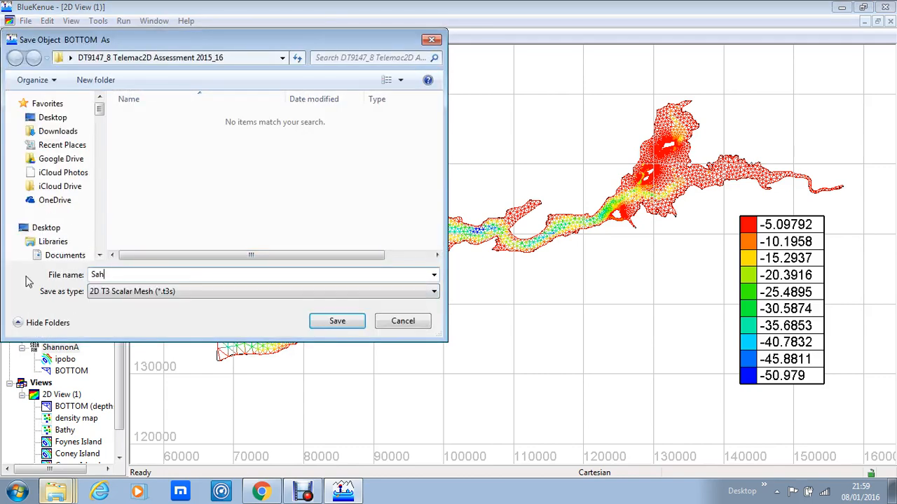
key("BackSpace")
key("BackSpace")
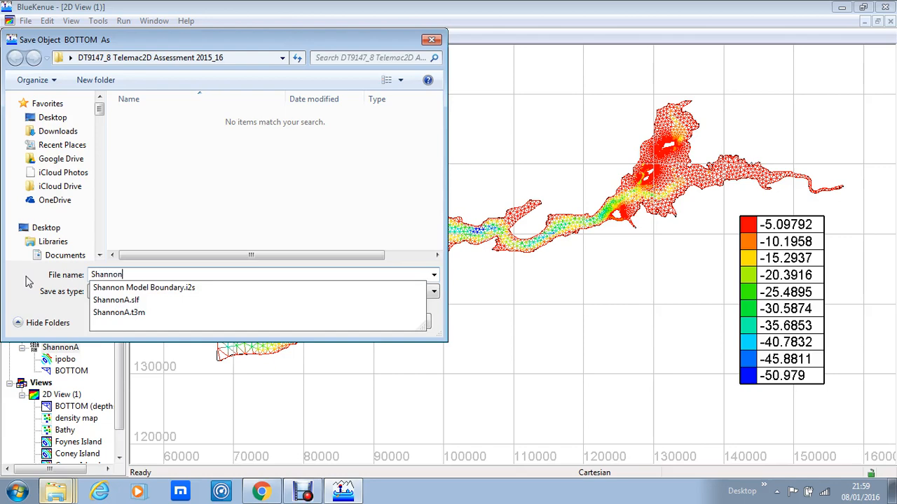
type("hannonA")
key("Return")
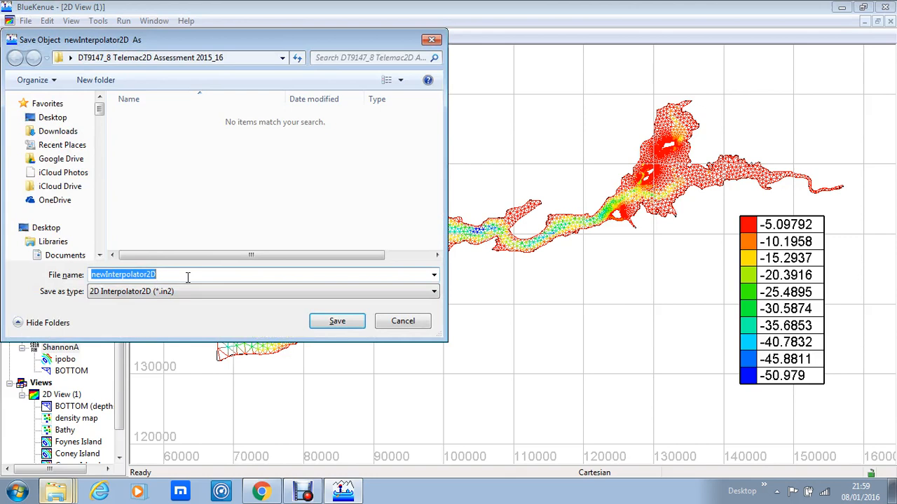
- Save the newInterpolator2D object as a 2D Interpolator2D file named ShannonA
type("Shann")
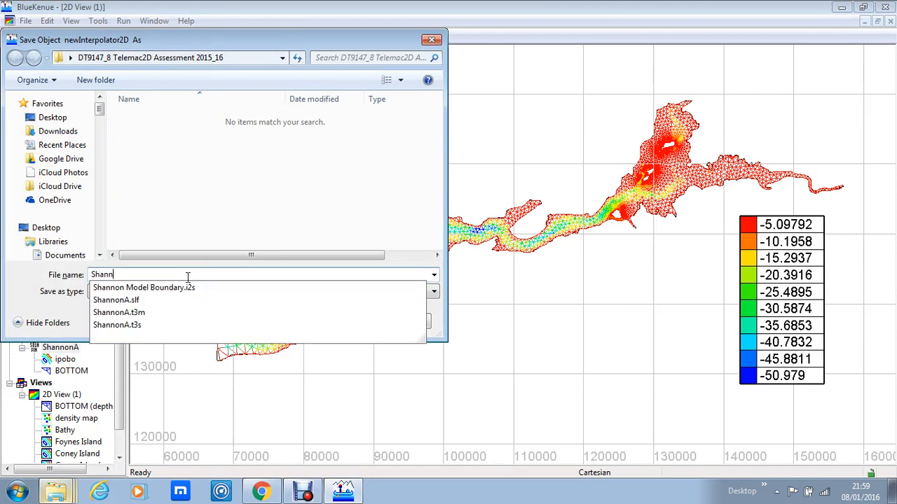
type("onA")
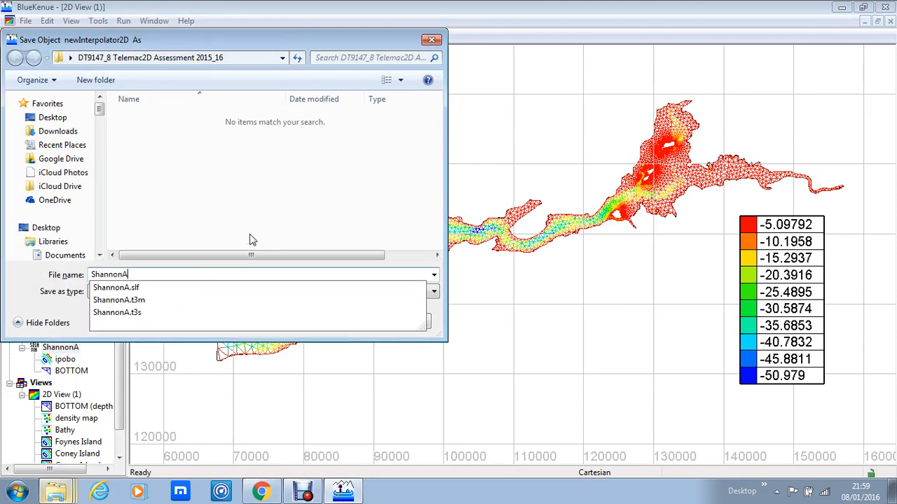
left_click(300, 336)
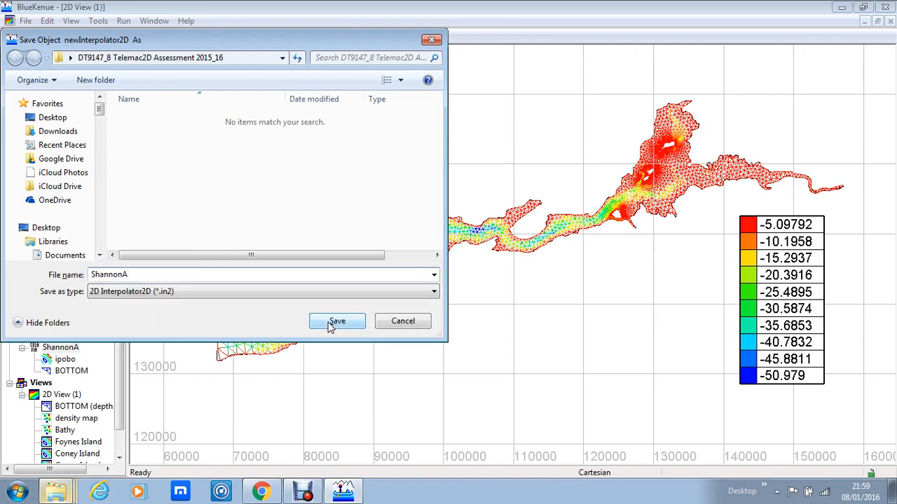
left_click(330, 324)
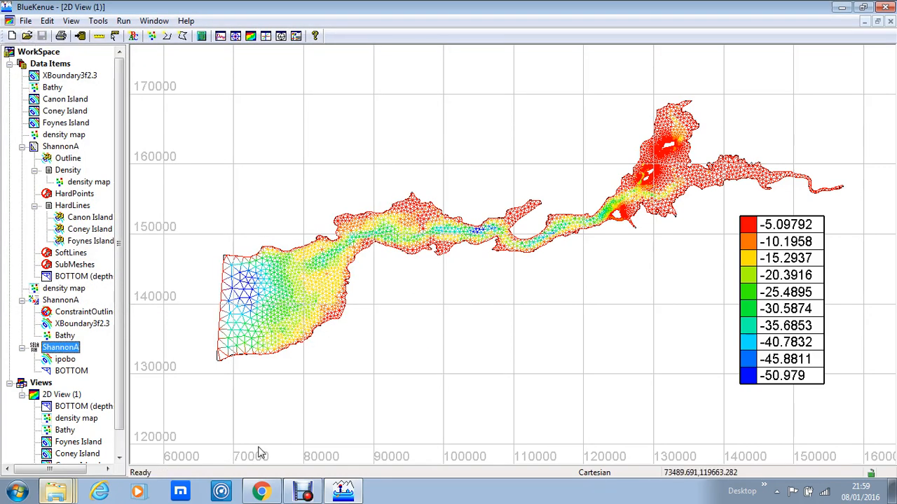
left_click(305, 493)
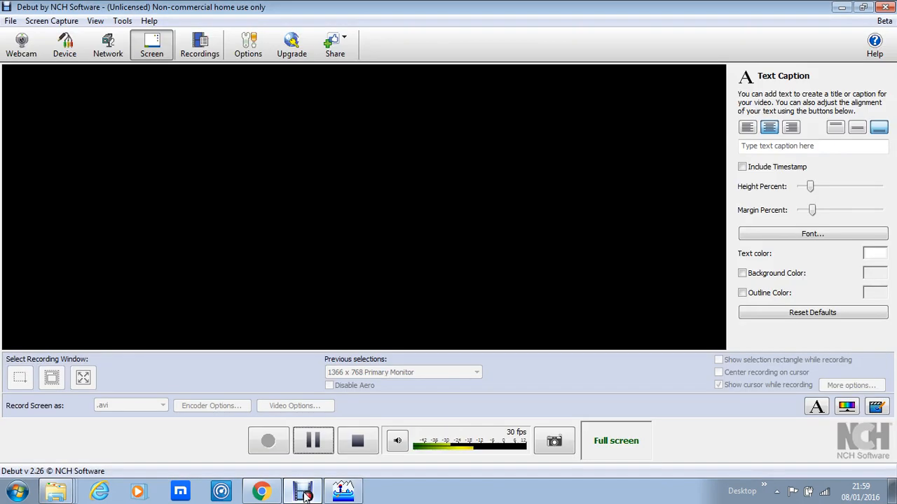